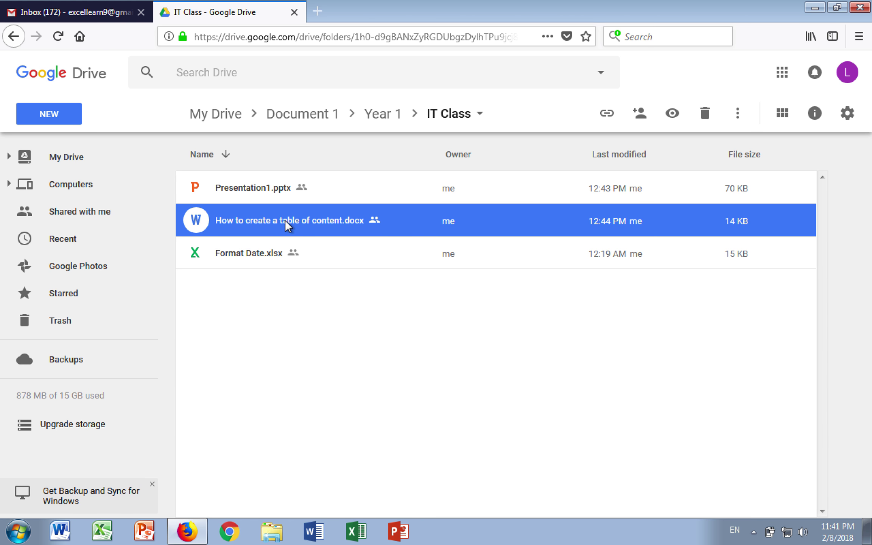
Step: Convert the Word file "How to create a table of content.docx" by opening it with Google Docs, and return to the IT Class folder
double_click(287, 220)
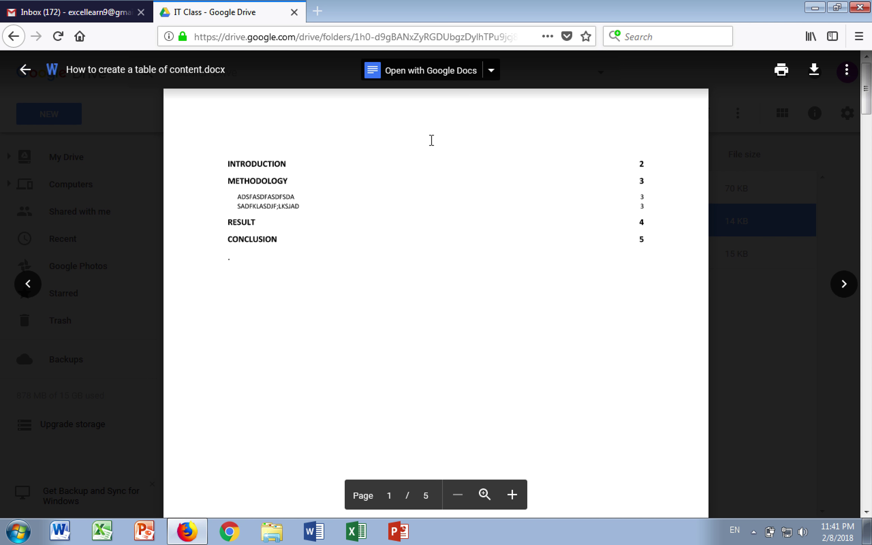
click(439, 75)
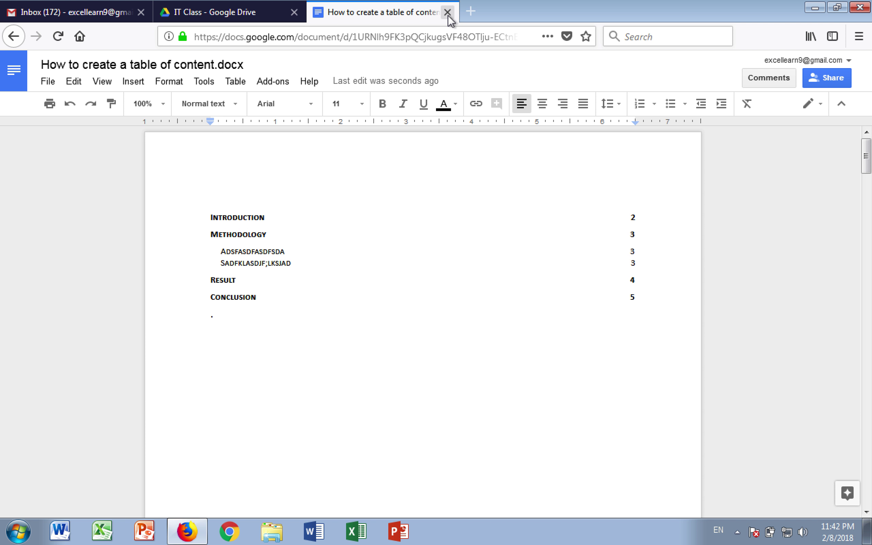
key(ctrl+w)
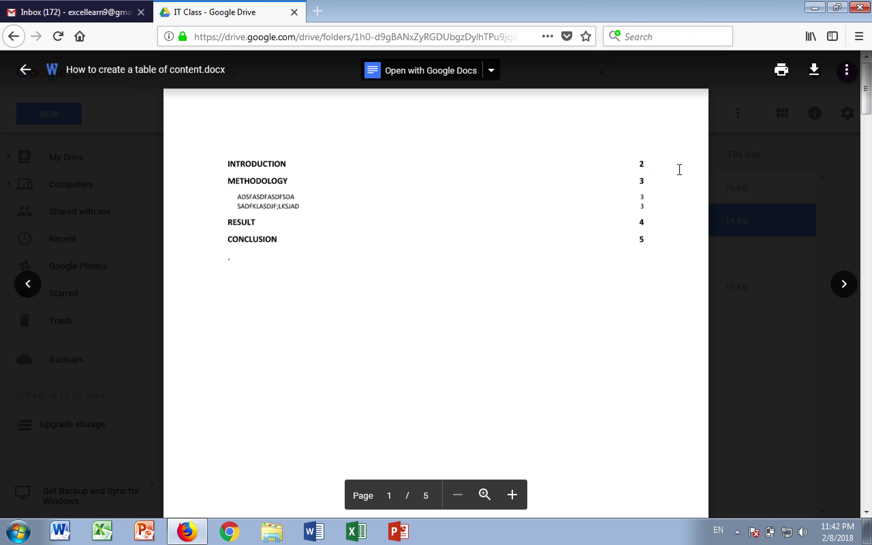
click(772, 153)
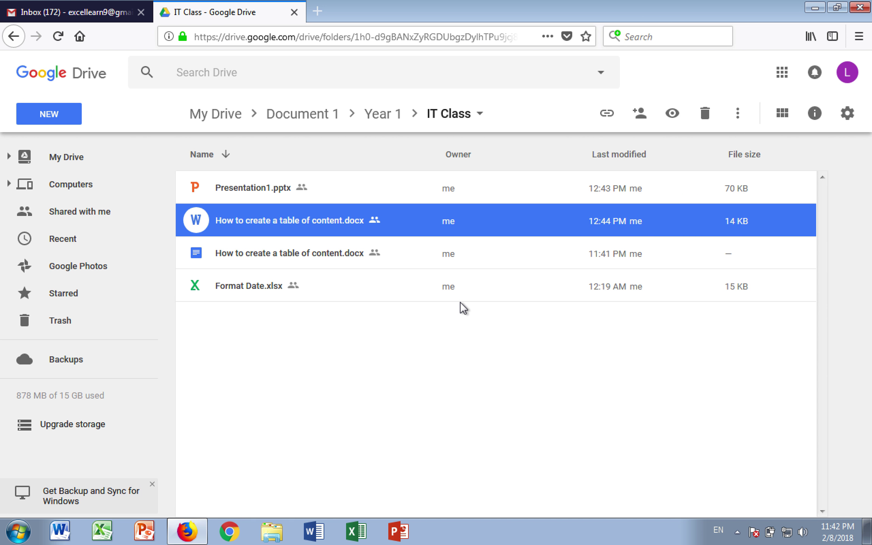
Step: Open the Google Docs copy of "How to create a table of content.docx" to view it, and close it again
click(355, 357)
click(333, 264)
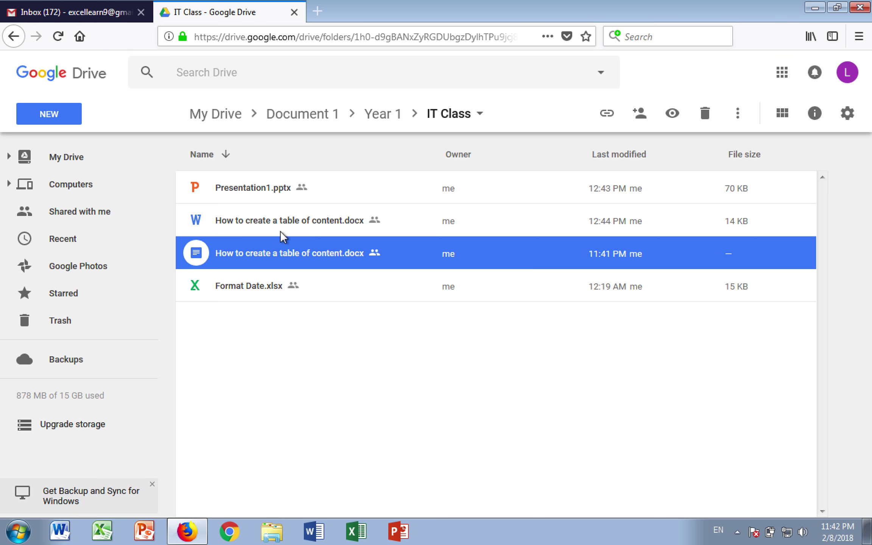
click(260, 221)
click(295, 261)
double_click(298, 256)
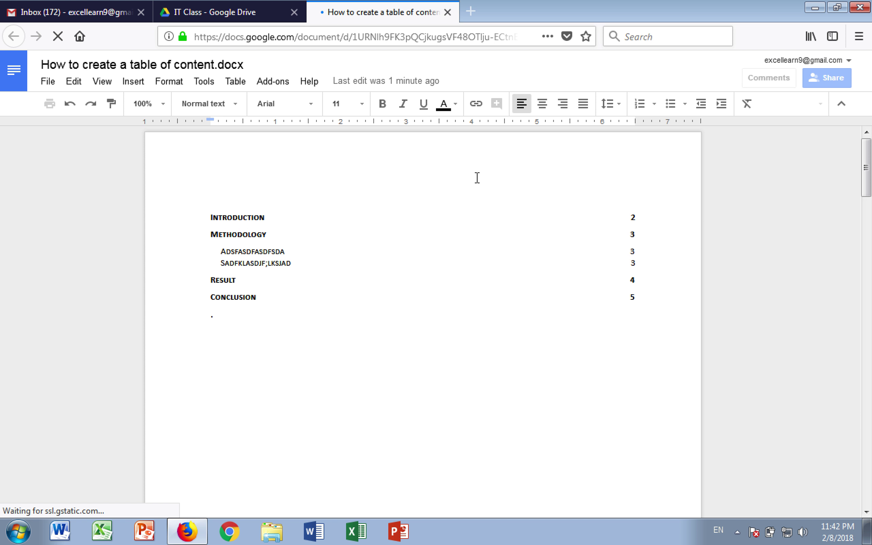
click(447, 13)
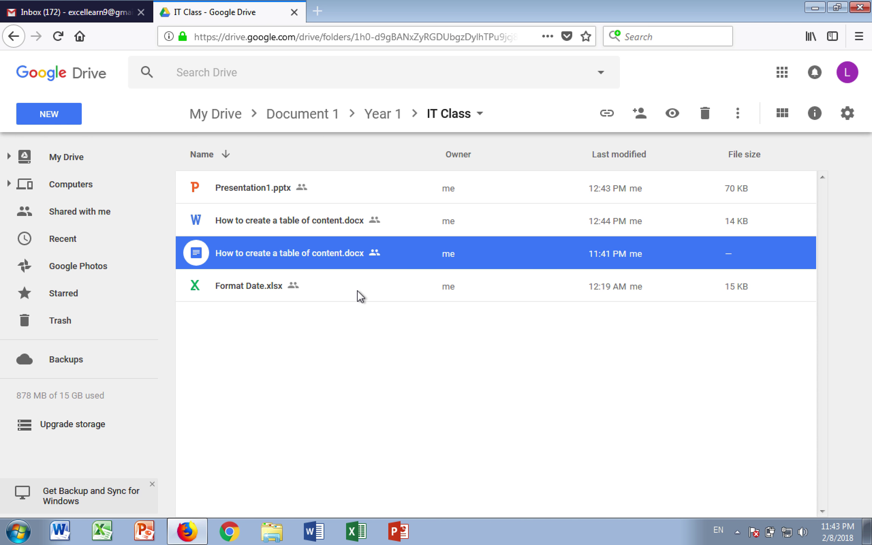
click(330, 314)
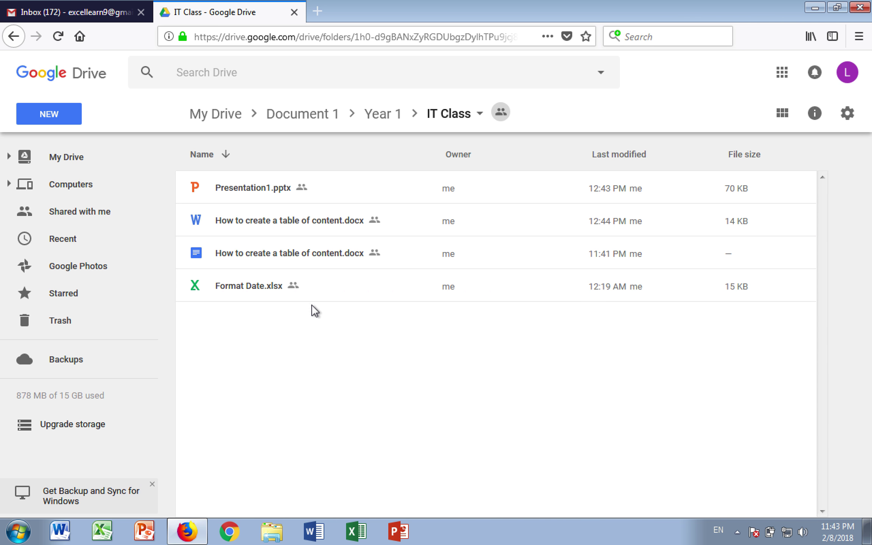
Step: Preview the Excel file Format Date.xlsx and open it with Google Sheets
click(273, 274)
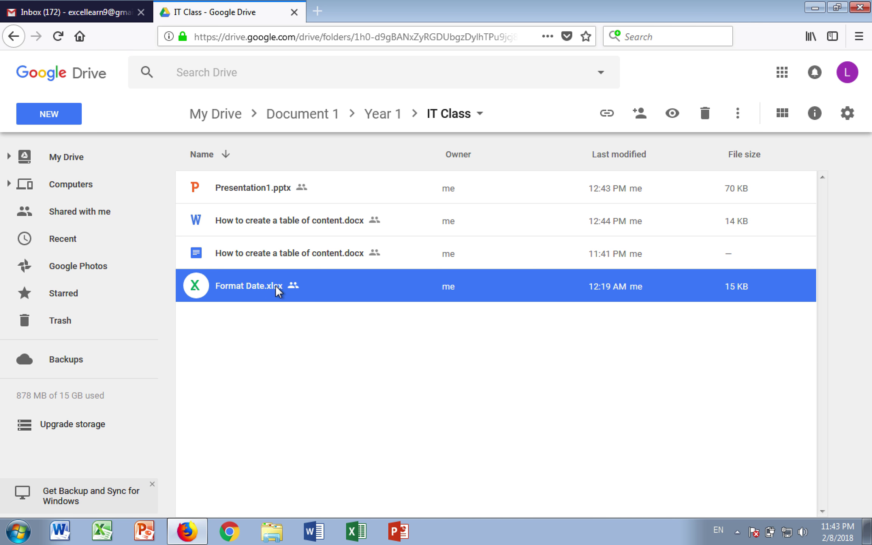
double_click(300, 287)
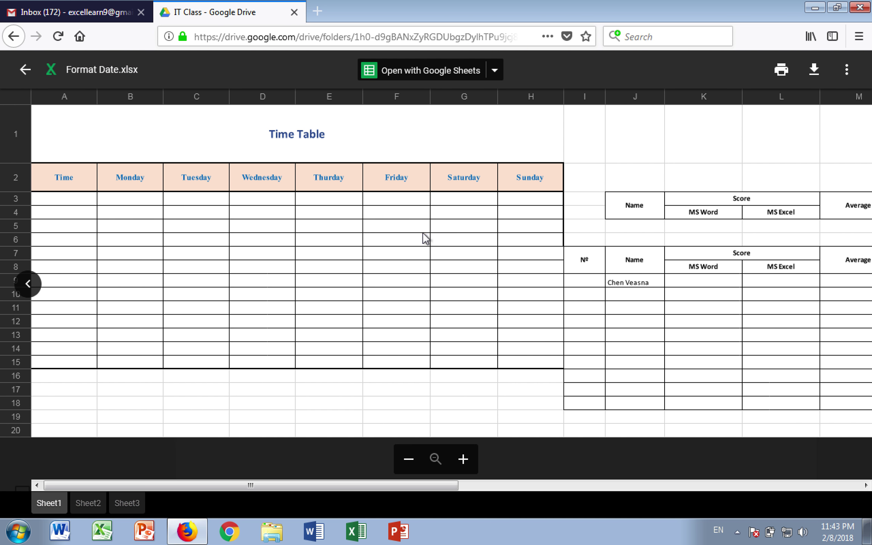
key(Left)
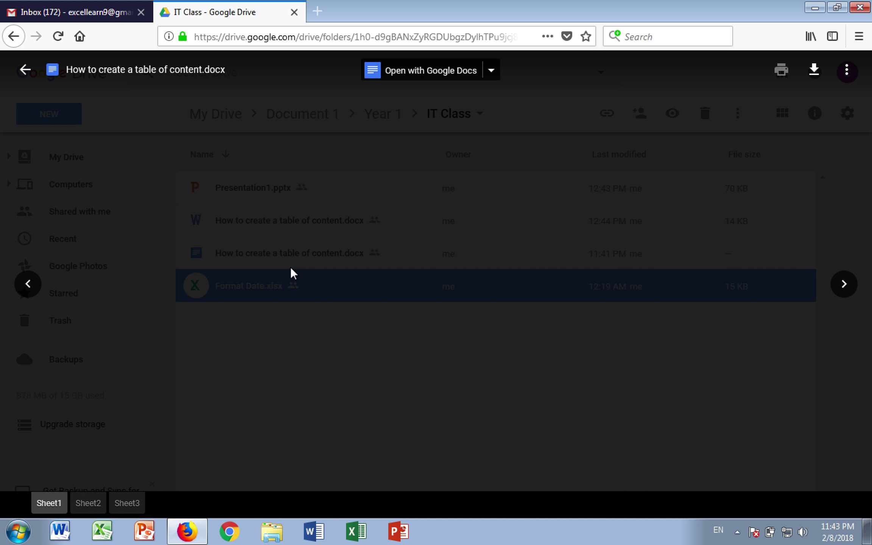
click(30, 71)
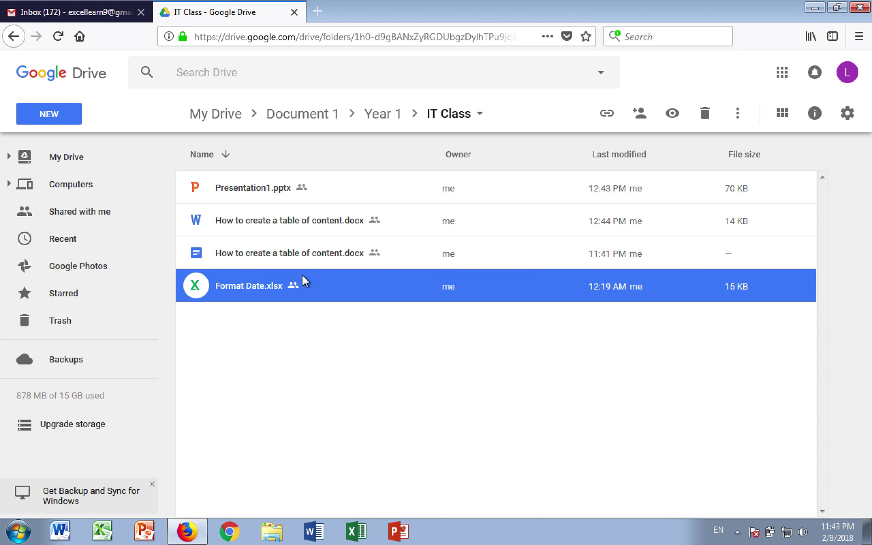
double_click(285, 287)
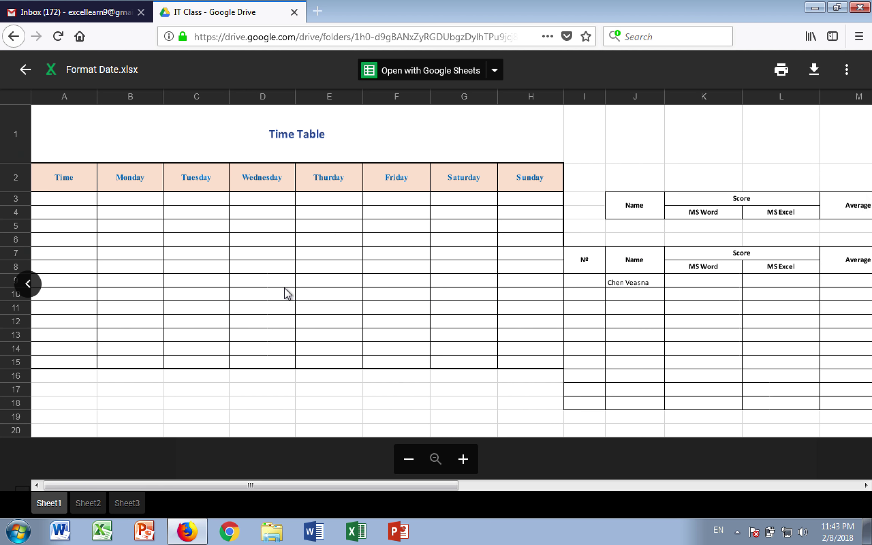
click(435, 80)
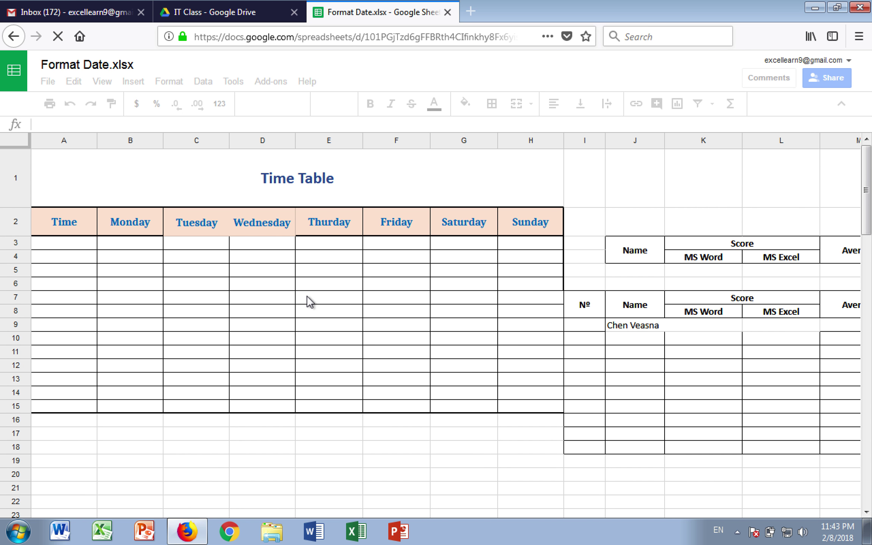
Step: Enter "Math" in cell B3, the first Monday slot of the Time Table
click(258, 437)
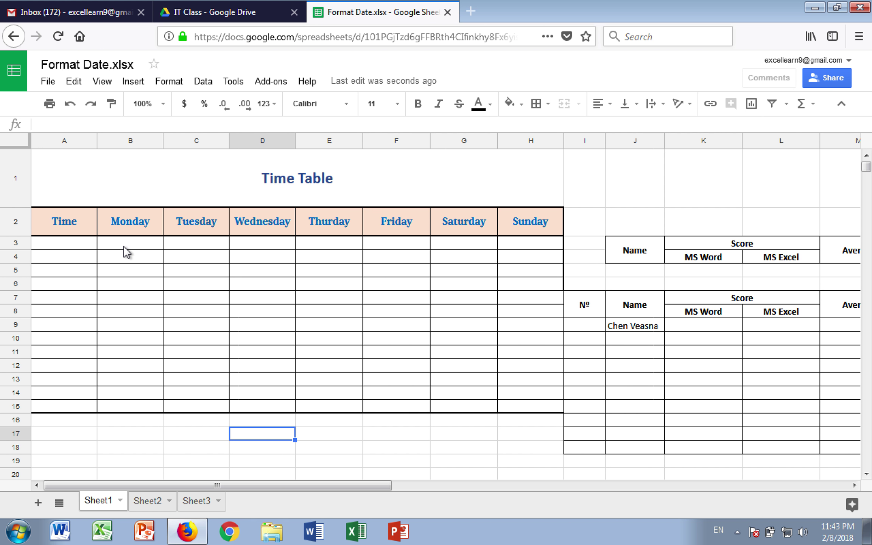
click(126, 248)
text(Math)
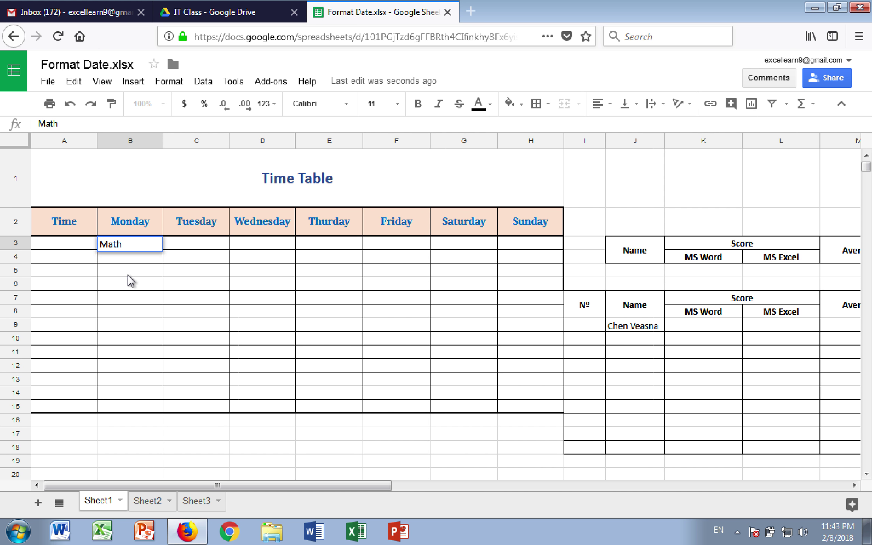
key(Return)
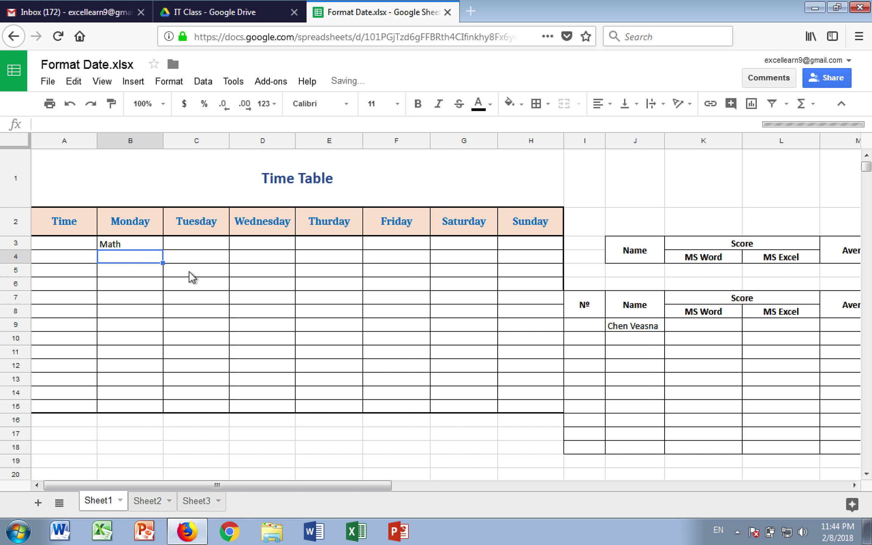
click(232, 283)
click(360, 297)
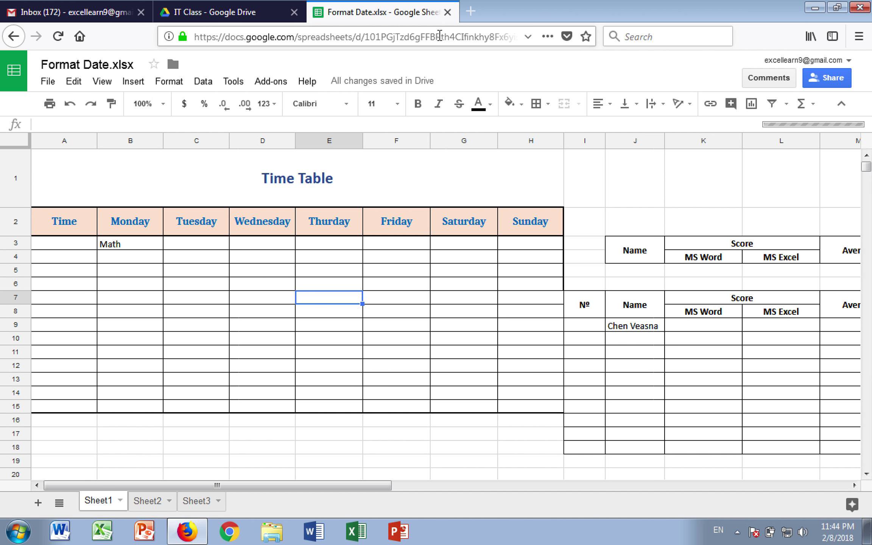
Step: Close the spreadsheet and its preview, and select the Google Sheets copy of Format Date.xlsx in the IT Class folder
click(447, 12)
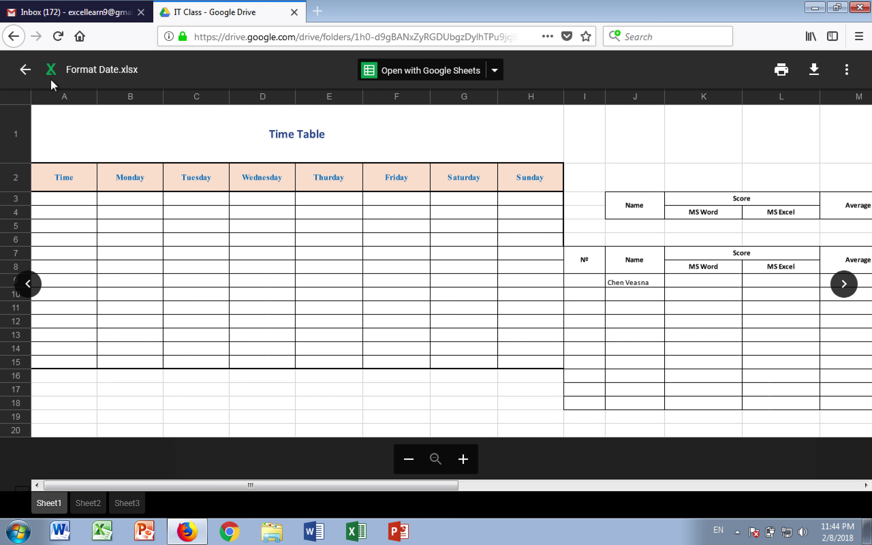
click(25, 70)
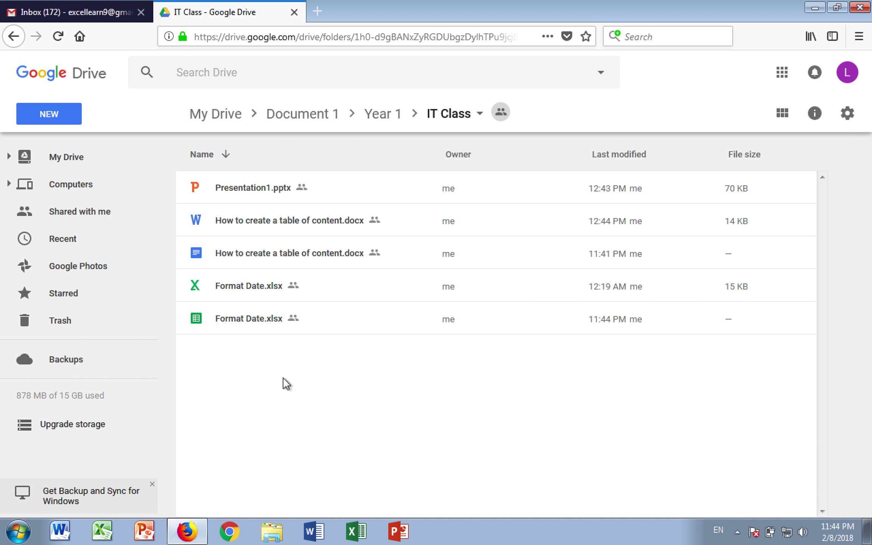
click(258, 326)
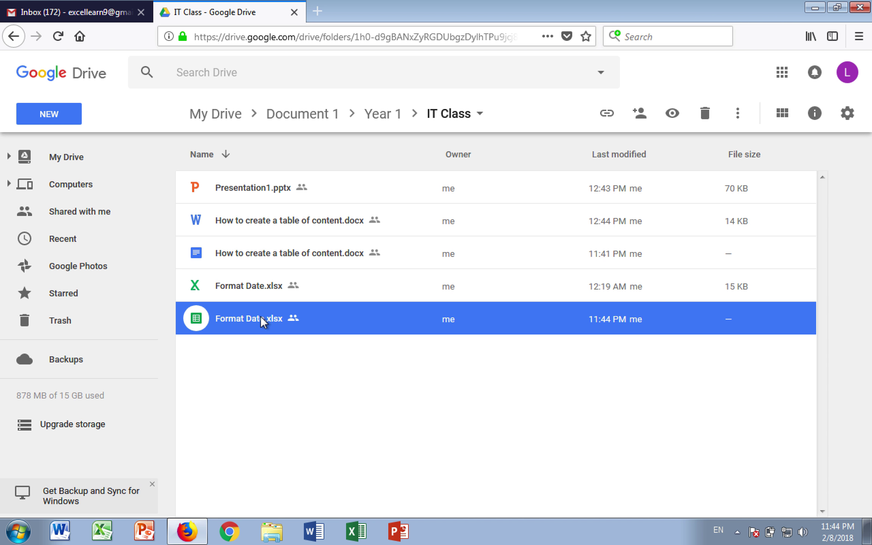
Step: Preview the slides of Presentation1.pptx and open the file with Google Slides
click(254, 190)
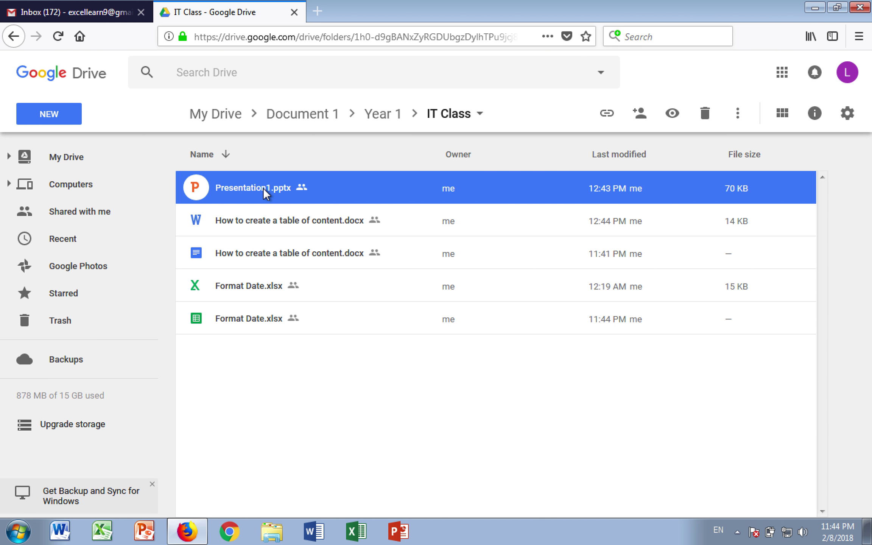
double_click(263, 189)
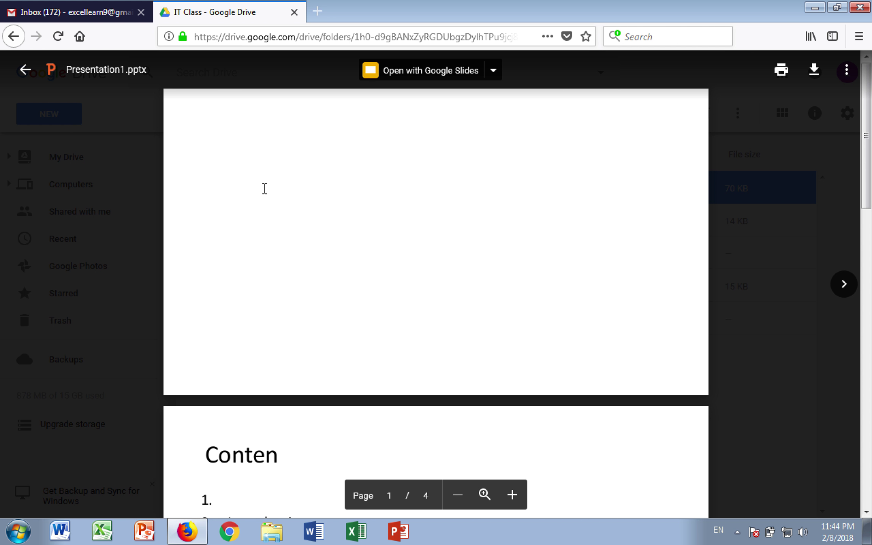
scroll(265, 188, down, 15)
scroll(265, 188, up, 10)
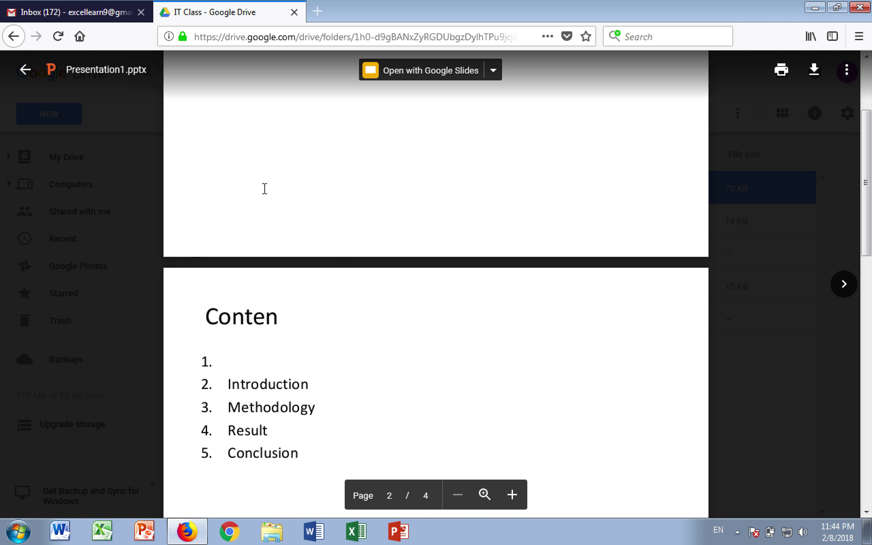
scroll(265, 188, up, 3)
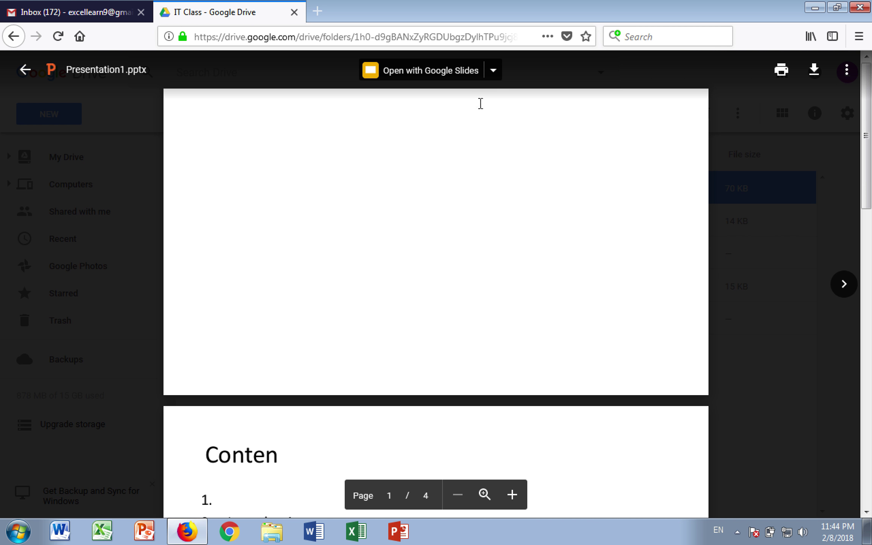
click(434, 78)
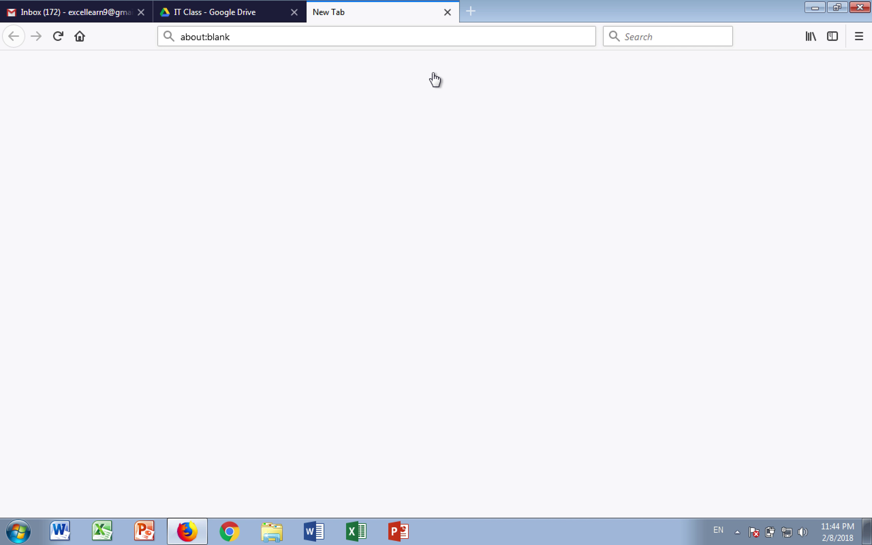